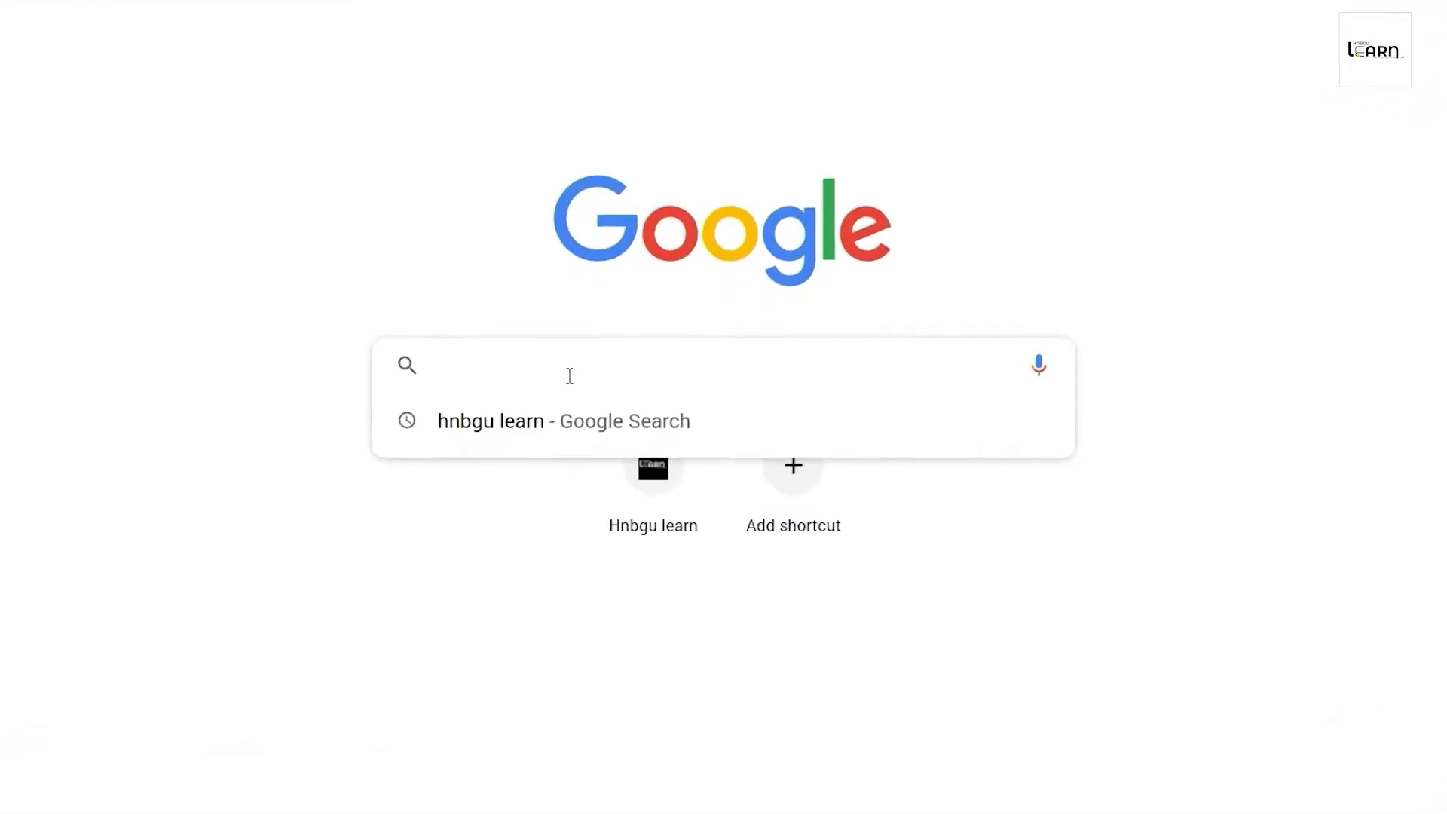
# Step: Go to online.hnbgu.ac.in from the Google search box
pyautogui.write('onli')
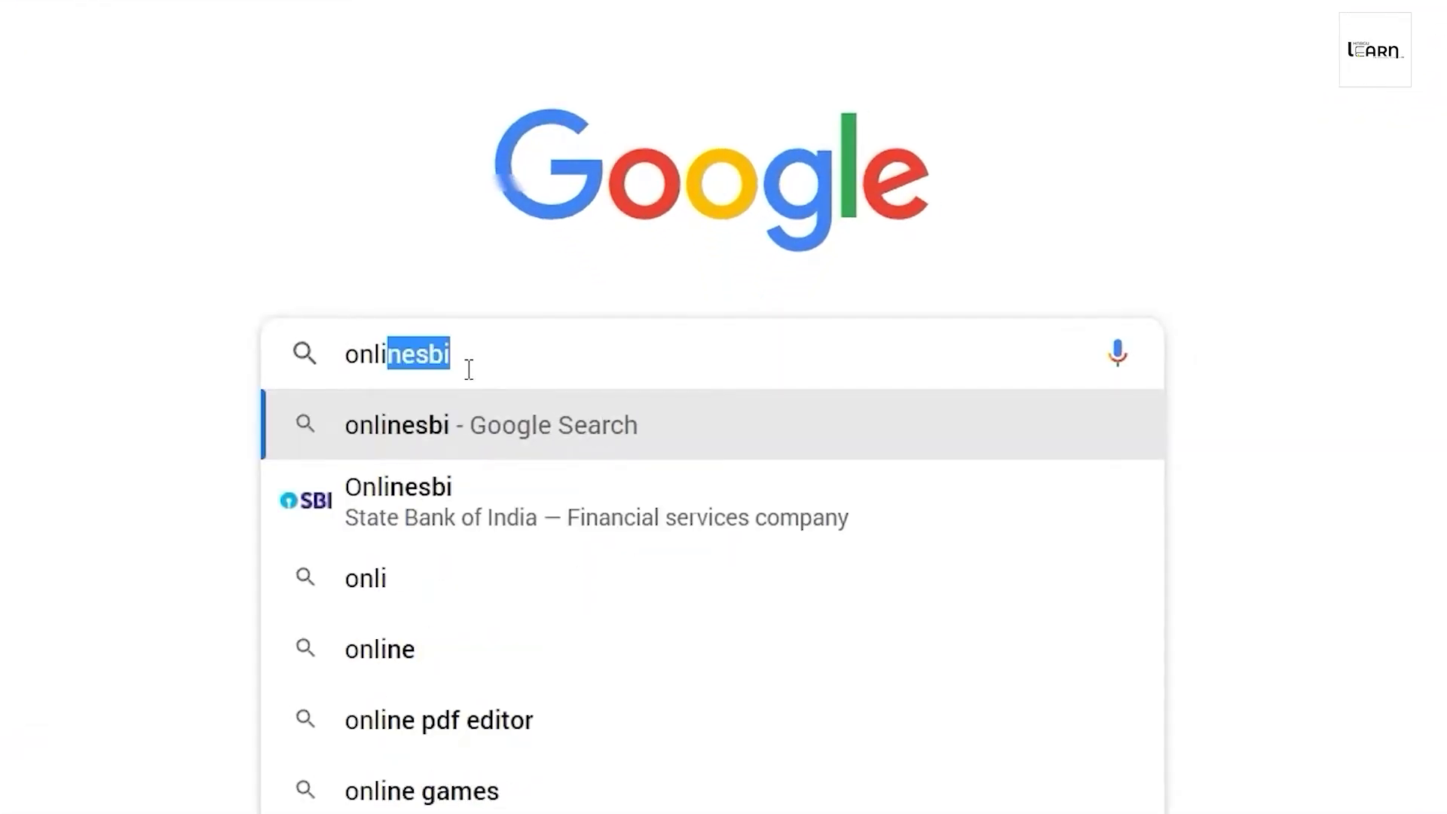
pyautogui.write('ne.hnbgu')
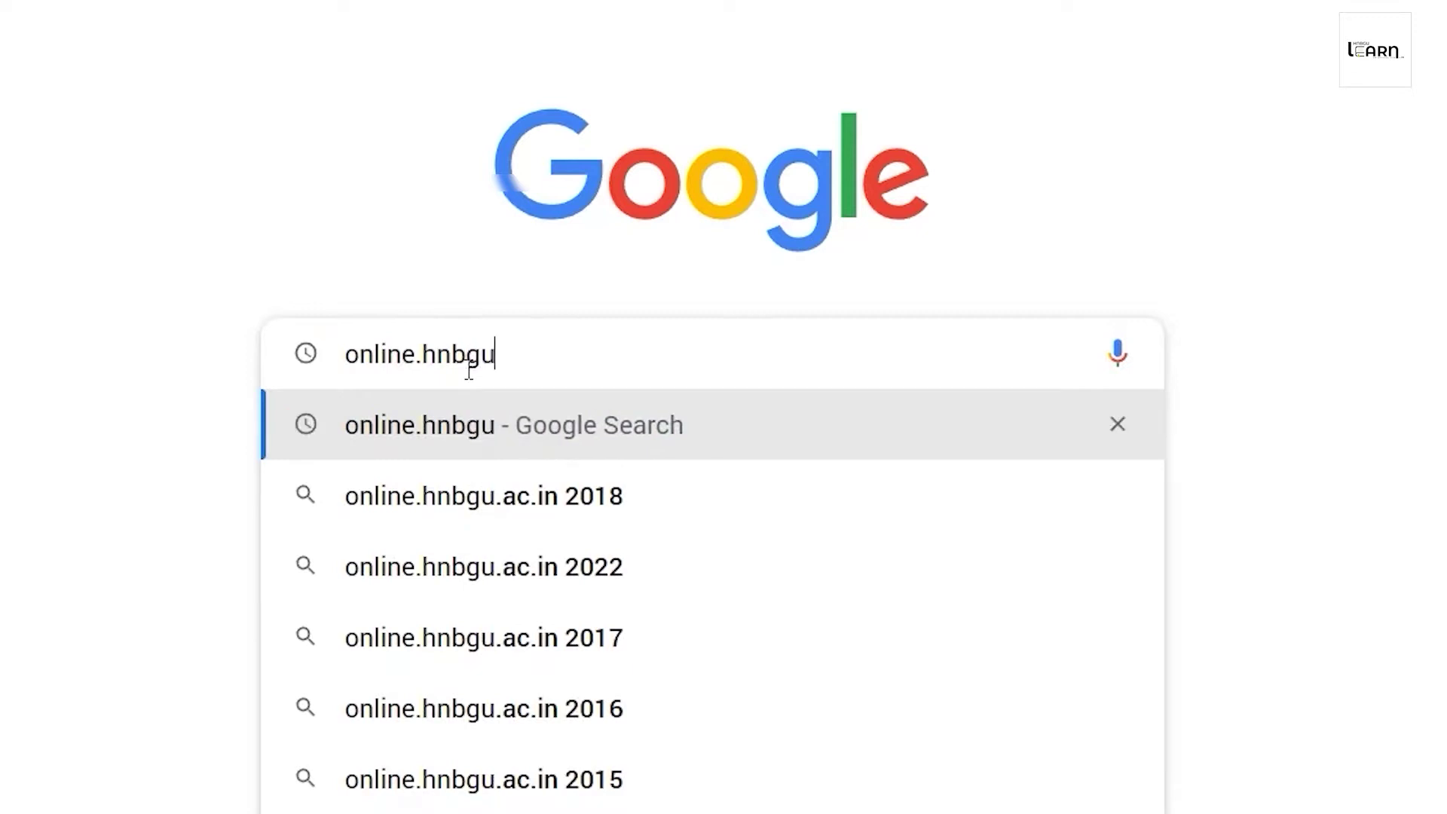
pyautogui.write('.ac.in')
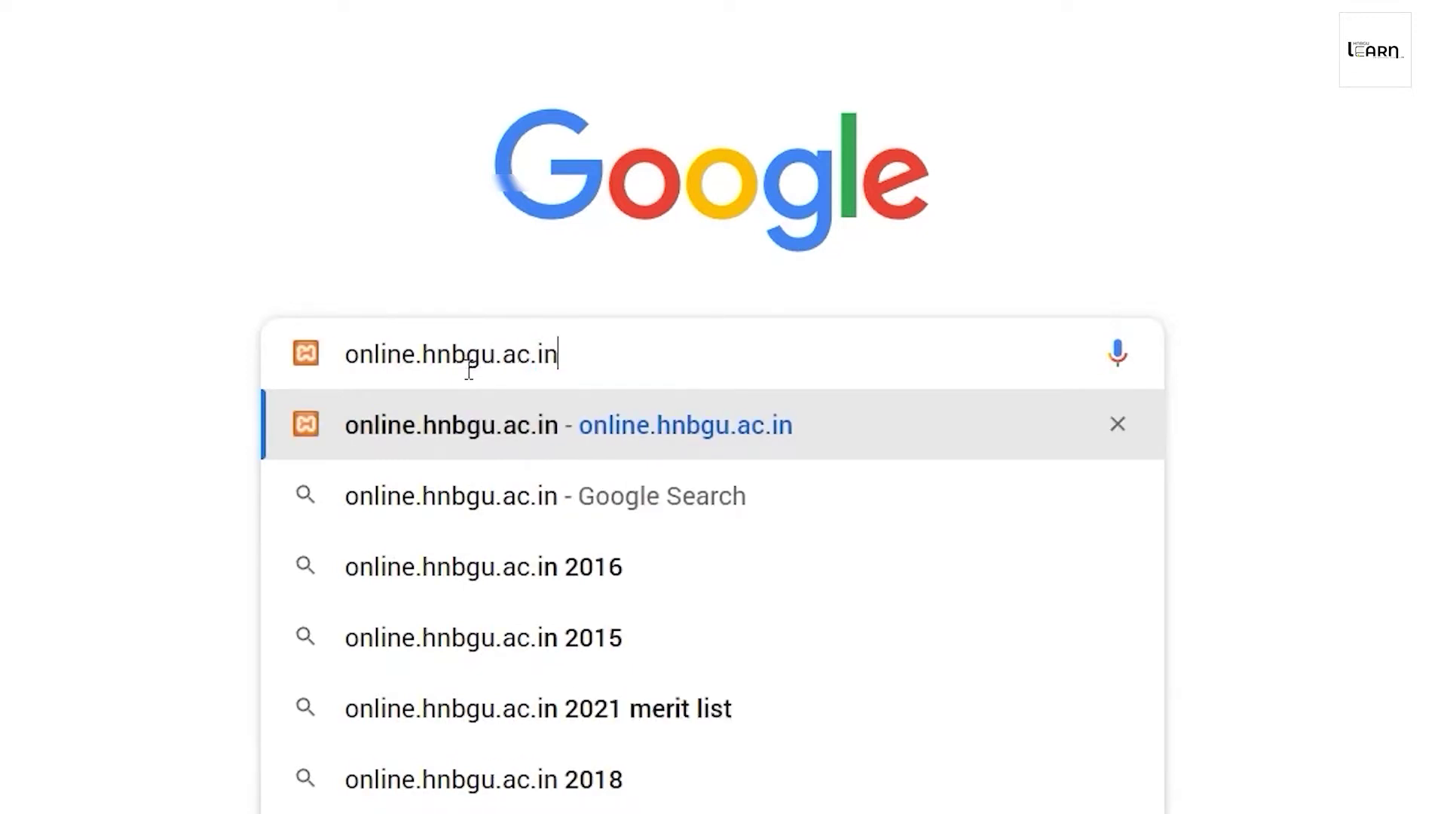
pyautogui.press('Return')
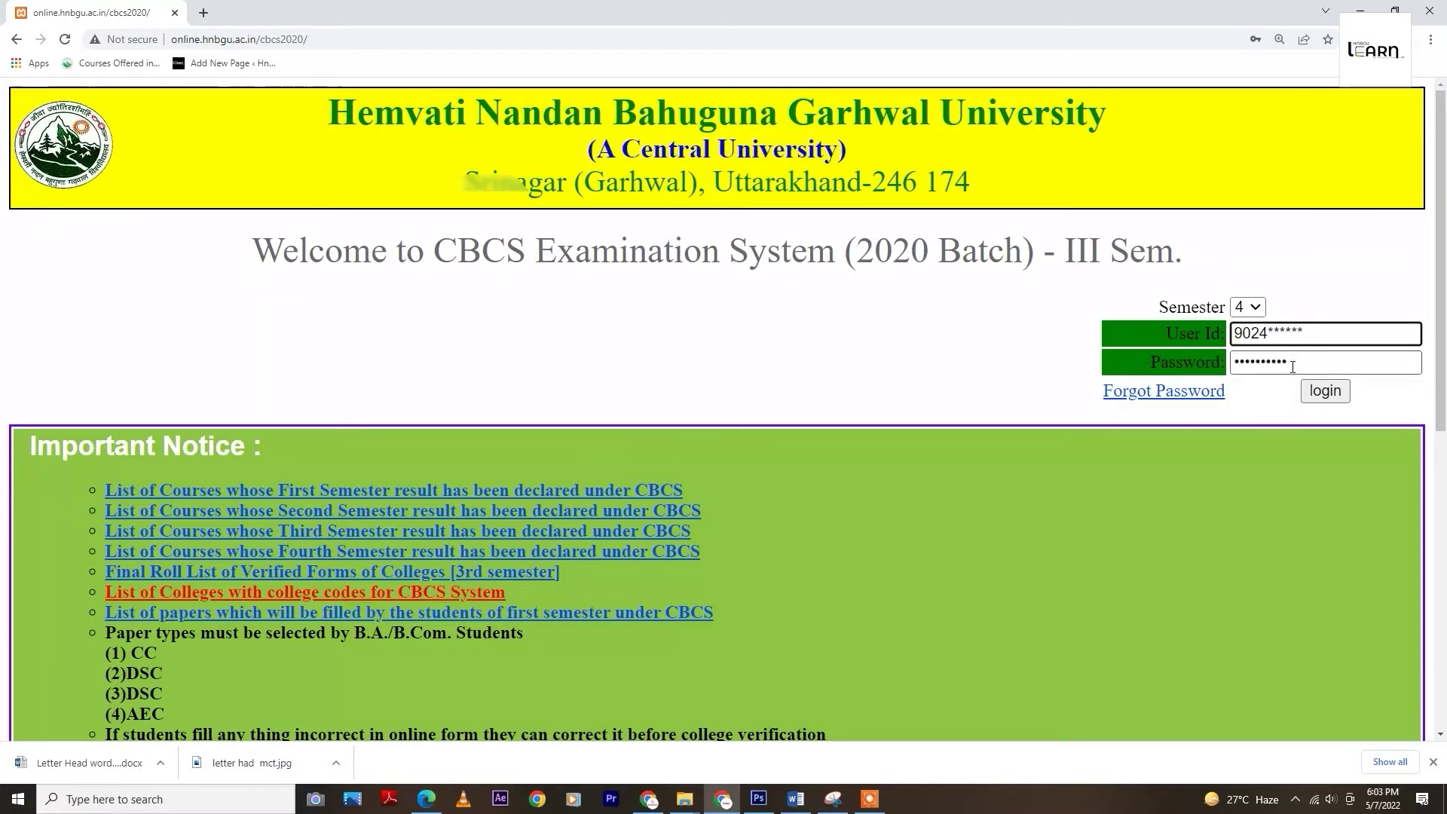
# Step: Sign in to the Batch 2020 CBCS examination system as a semester 4 student
pyautogui.click(1330, 398)
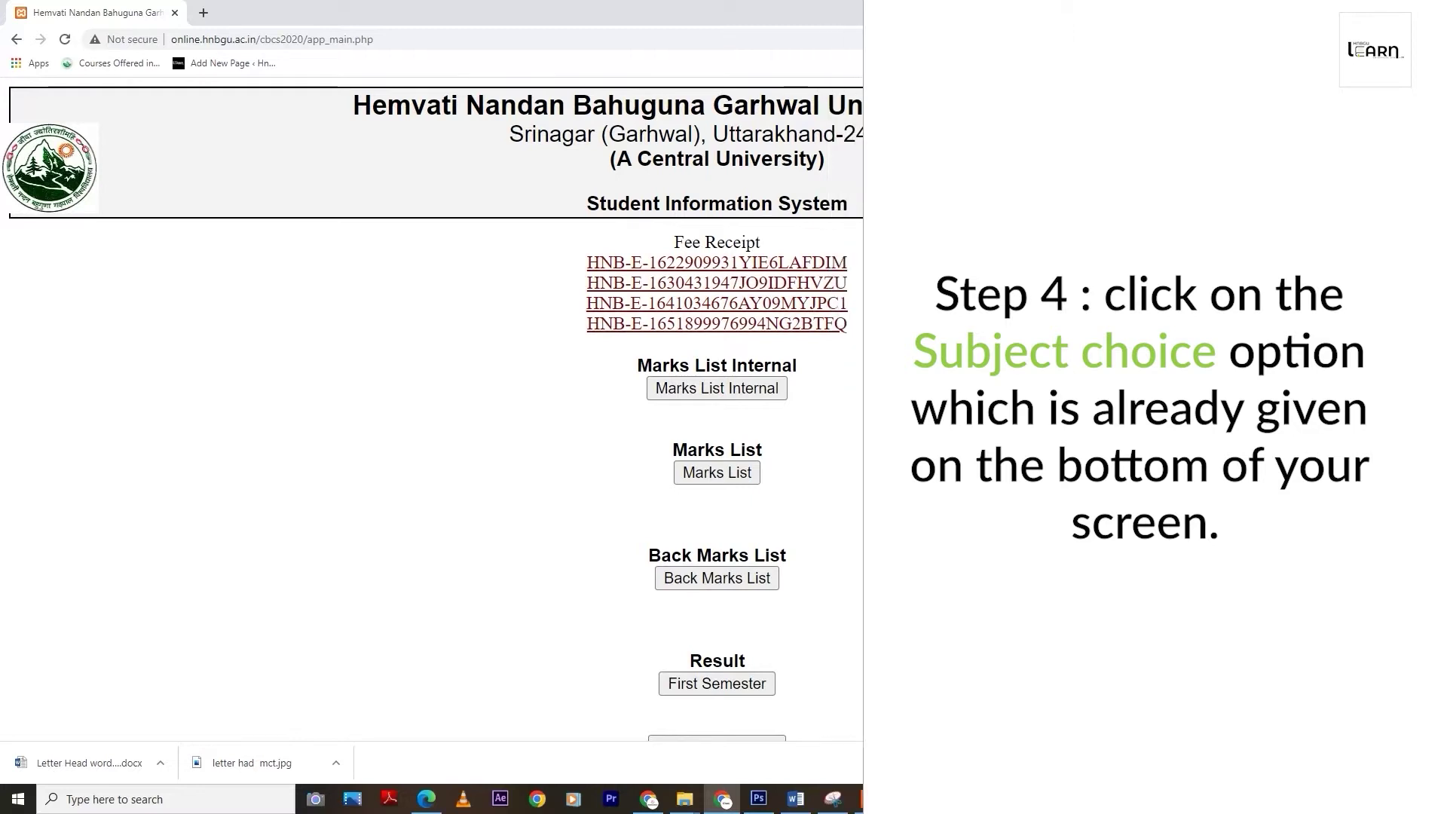
# Step: Scroll to the Form Fill buttons and open the subject choice form
pyautogui.moveTo(1441, 252); pyautogui.dragTo(1439, 544)
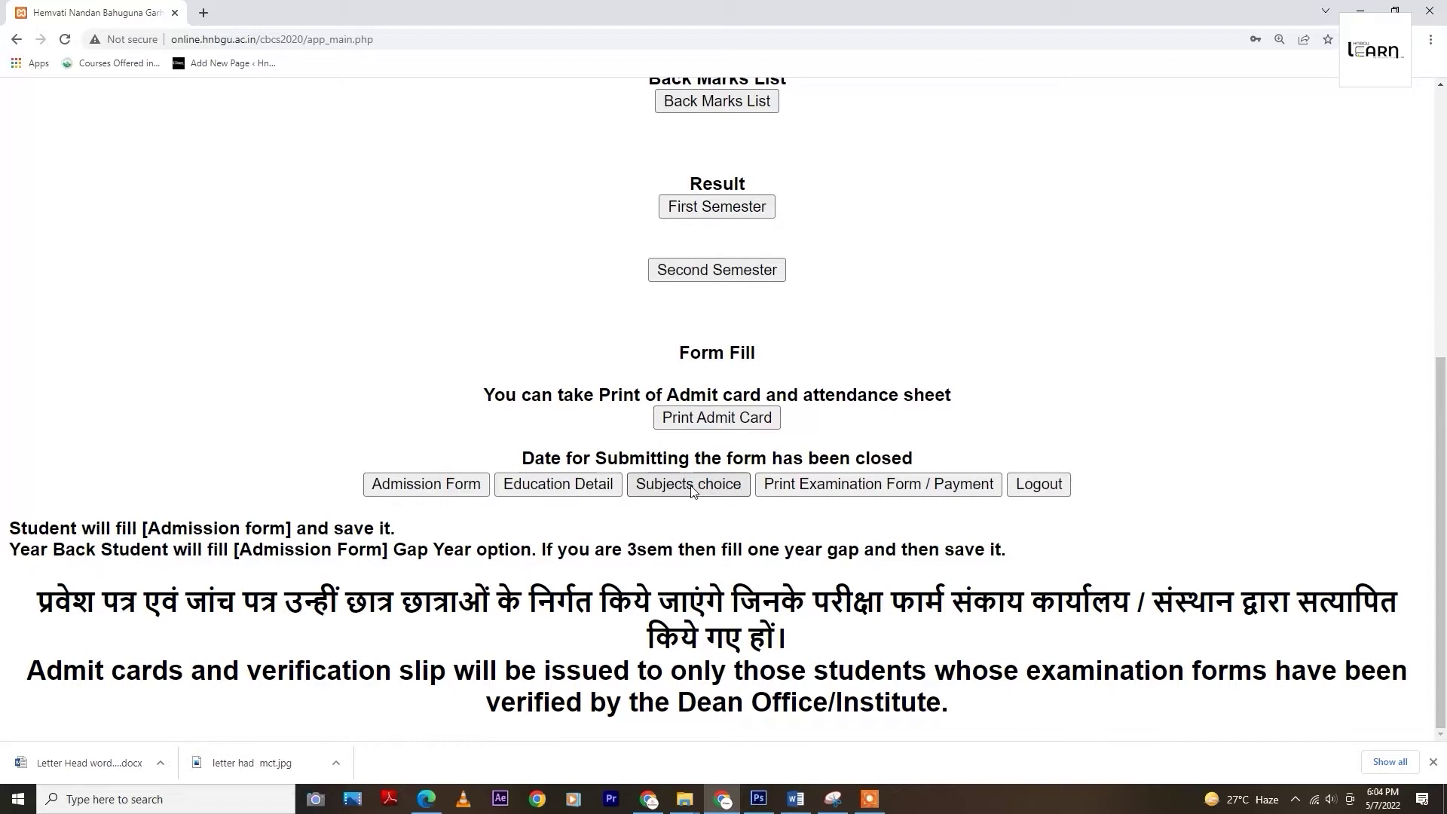
pyautogui.click(692, 486)
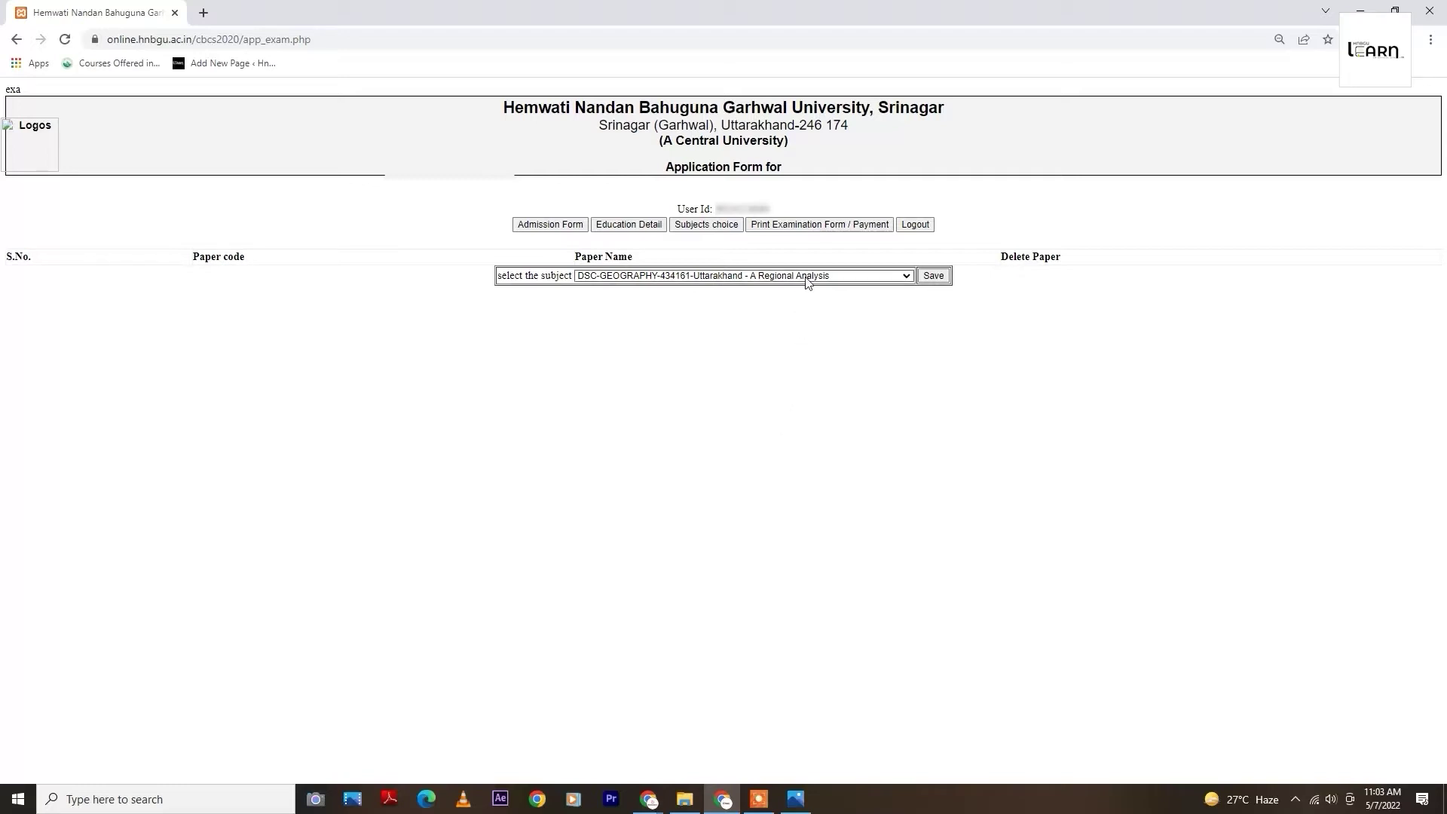
# Step: Save Uttarakhand - A Regional Analysis, Regional Planning & Development and Population Geography as subjects
pyautogui.click(859, 277)
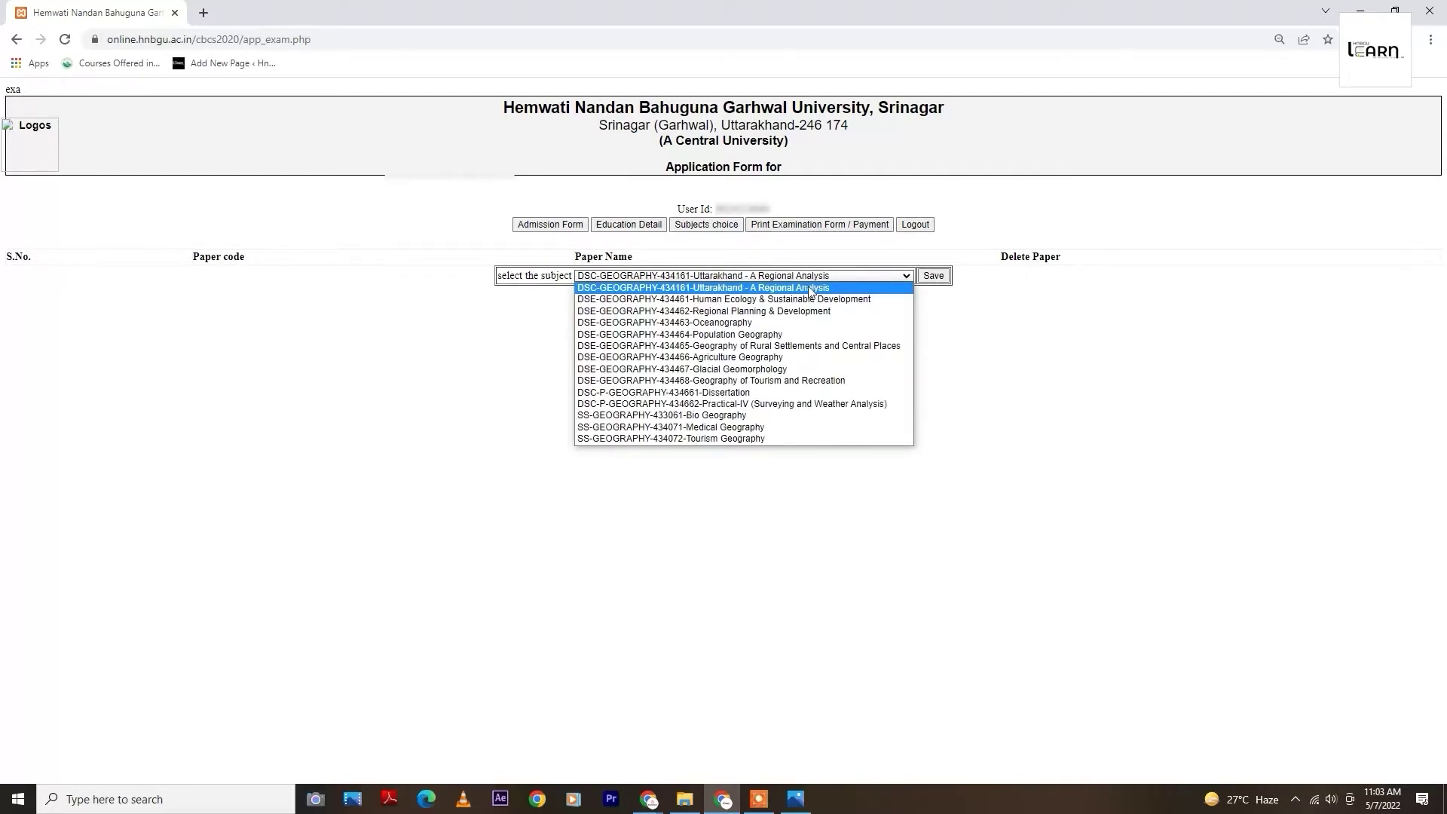
pyautogui.click(856, 285)
pyautogui.click(942, 280)
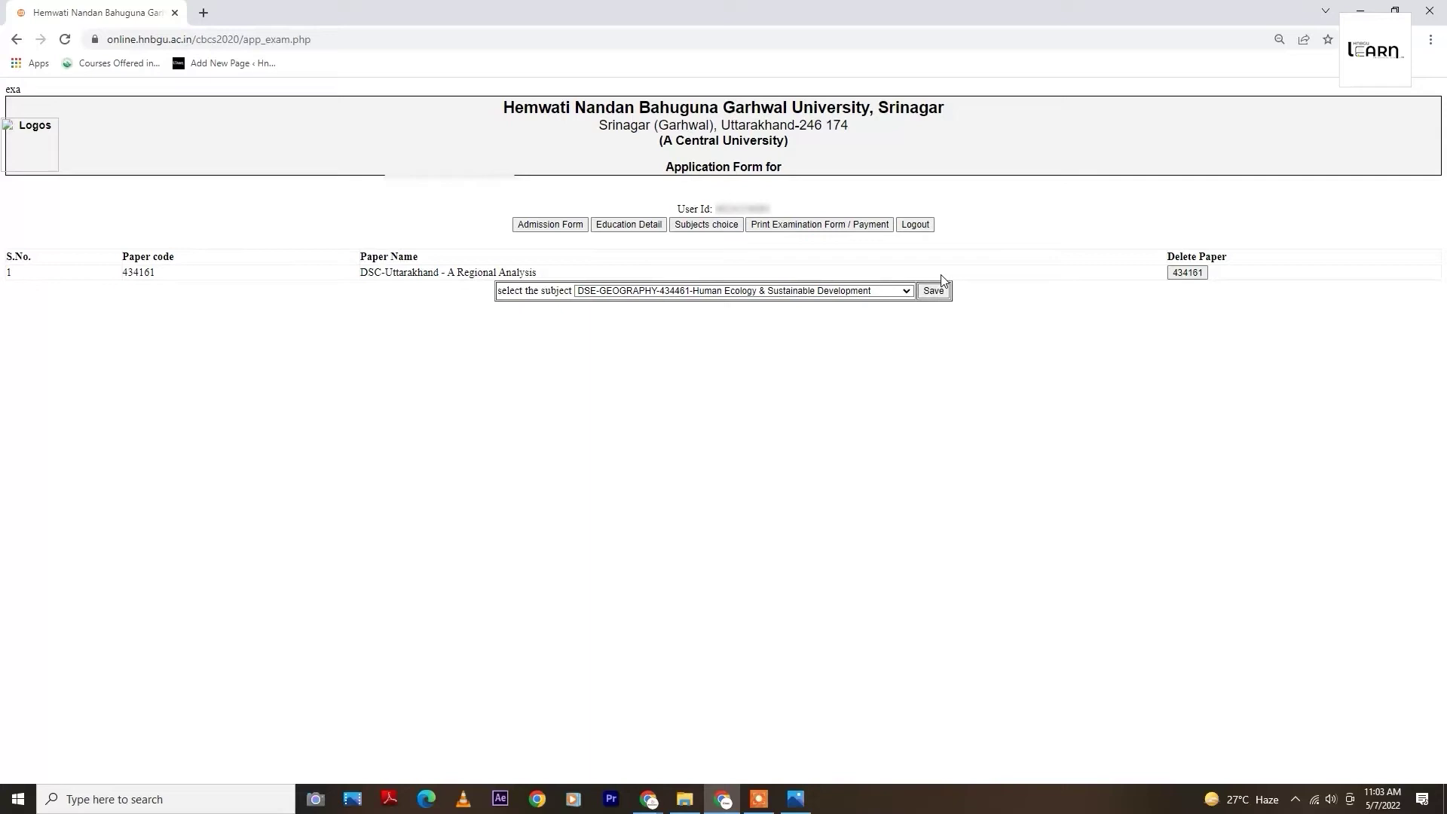
pyautogui.click(867, 290)
pyautogui.click(834, 314)
pyautogui.click(809, 342)
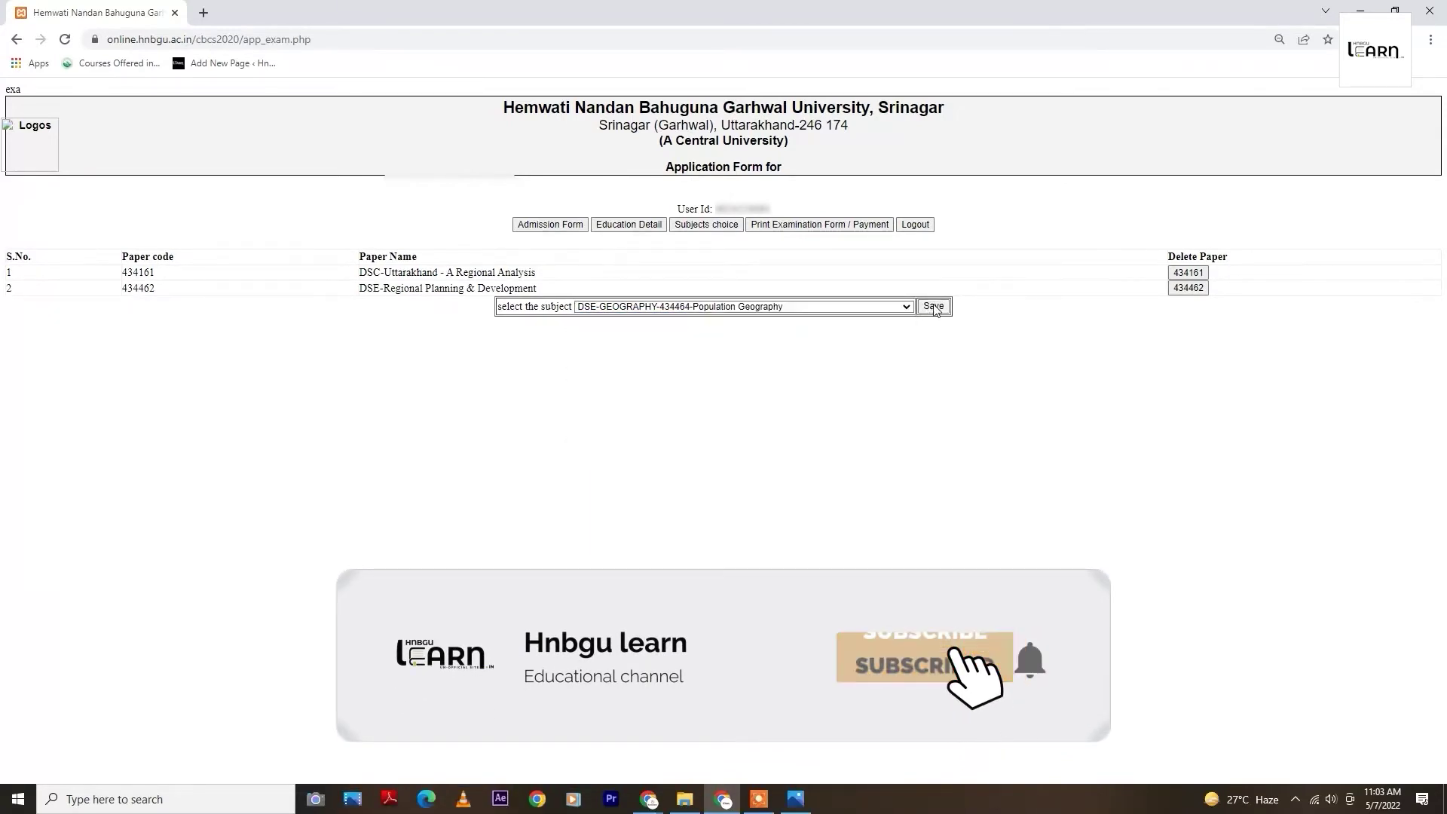
# Step: Save DSC-P-Dissertation, Geography of Rural Settlements and Central Places, and Practical-IV (Surveying and Weather Analysis)
pyautogui.click(933, 306)
pyautogui.click(837, 323)
pyautogui.click(837, 403)
pyautogui.click(933, 322)
pyautogui.click(829, 337)
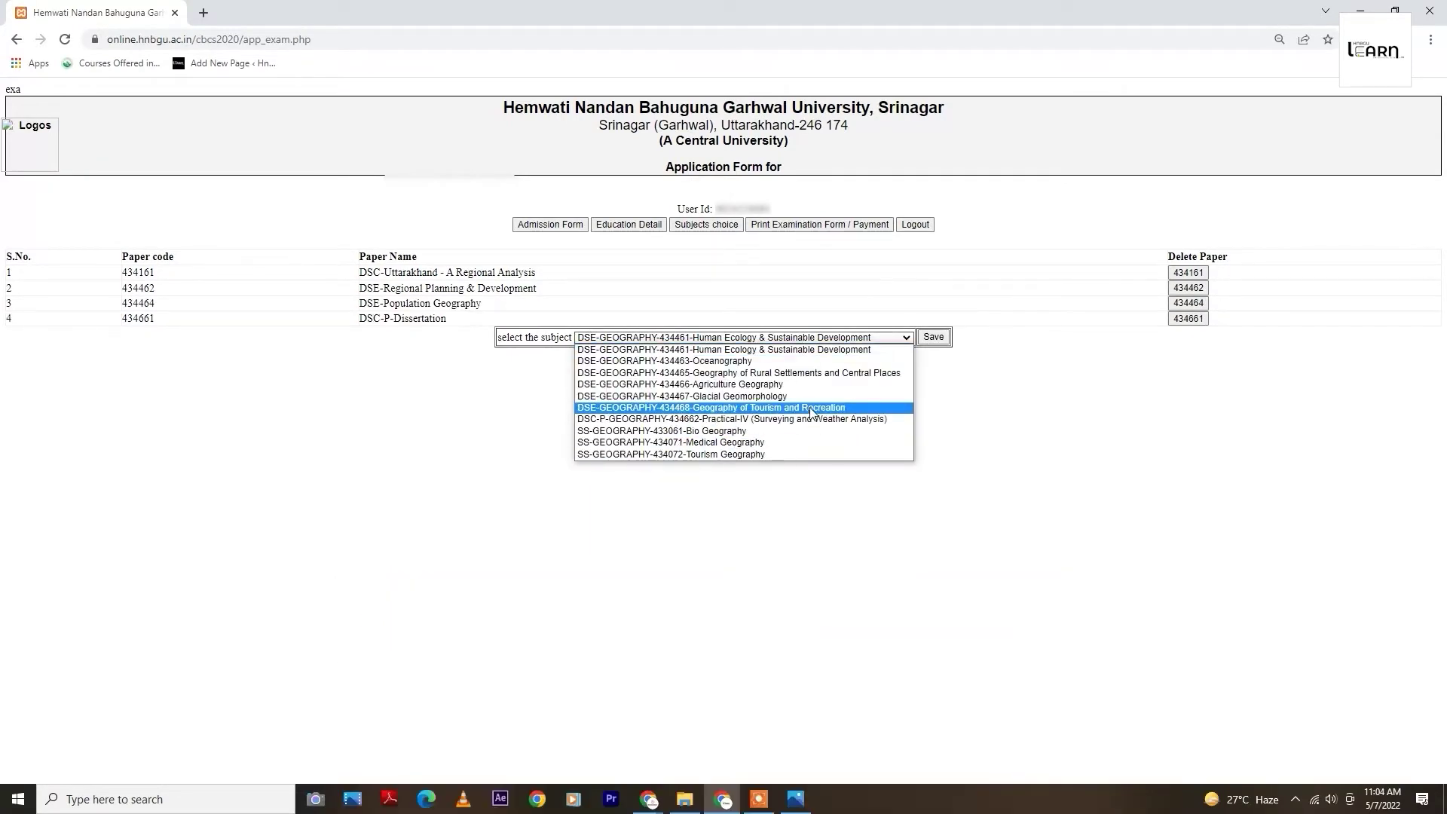
pyautogui.click(813, 373)
pyautogui.click(933, 337)
pyautogui.click(895, 353)
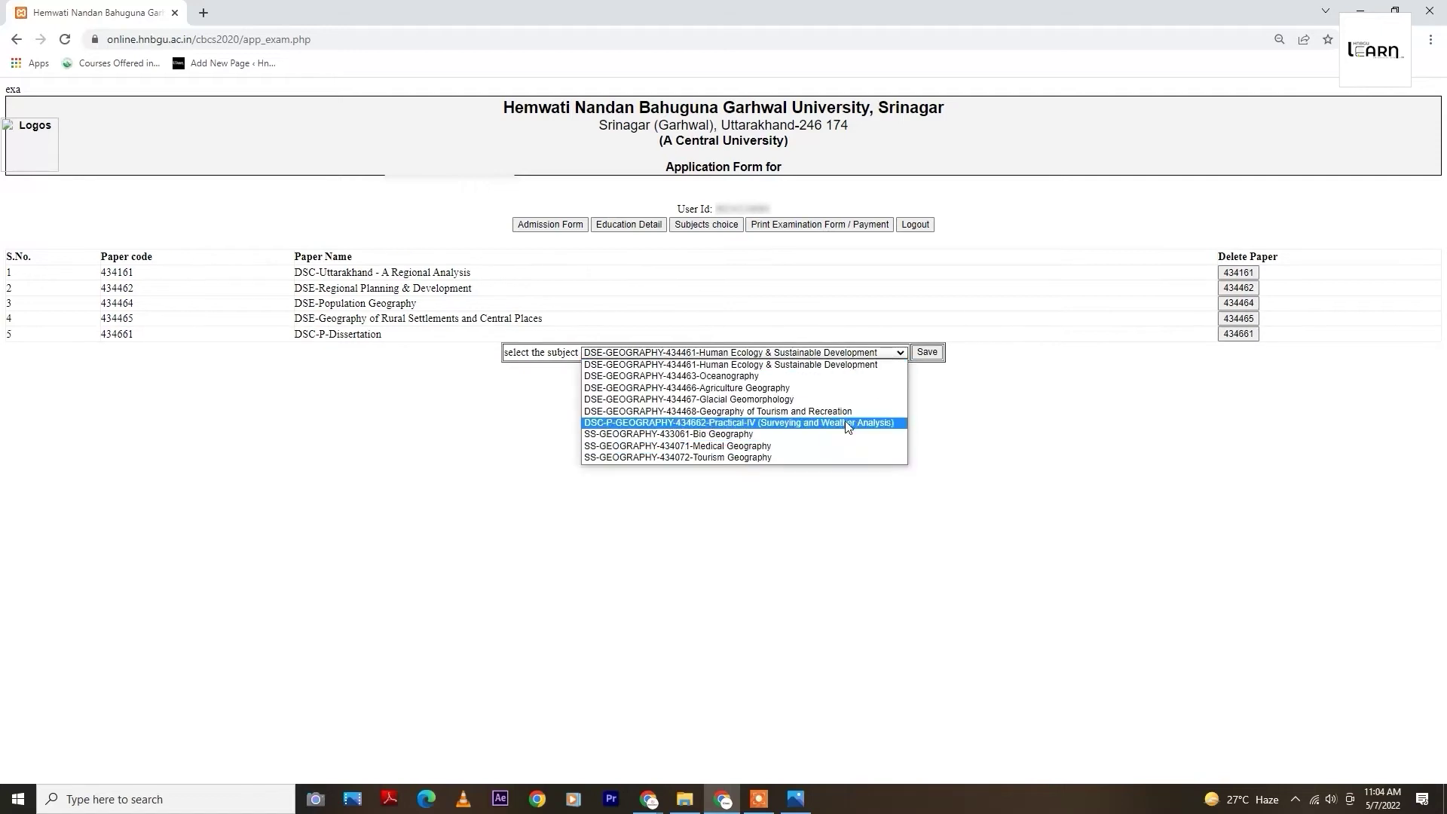
pyautogui.click(857, 420)
pyautogui.click(928, 352)
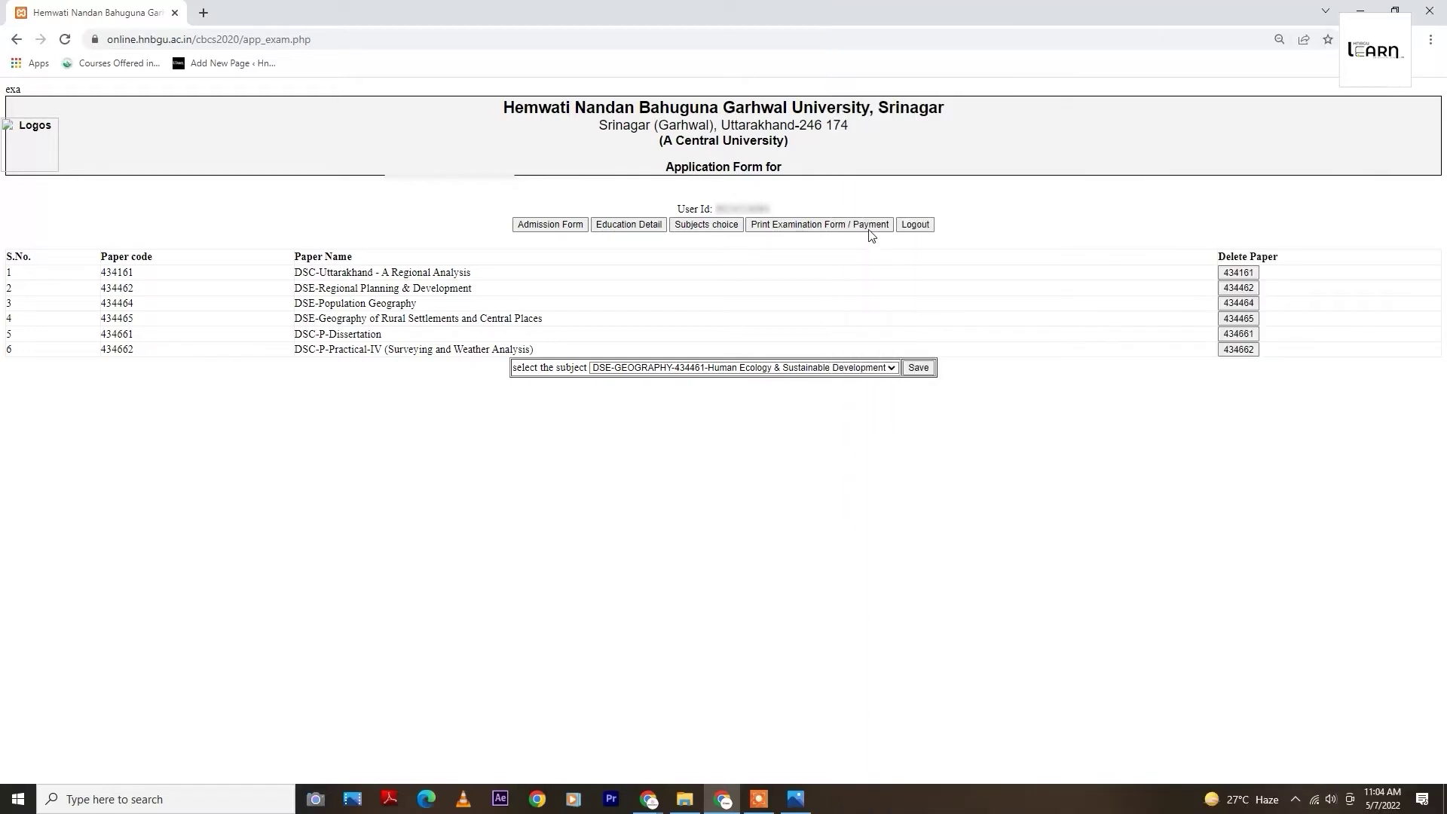
# Step: Open Print Examination Form / Payment to show the ₹1100 fee summary
pyautogui.click(870, 225)
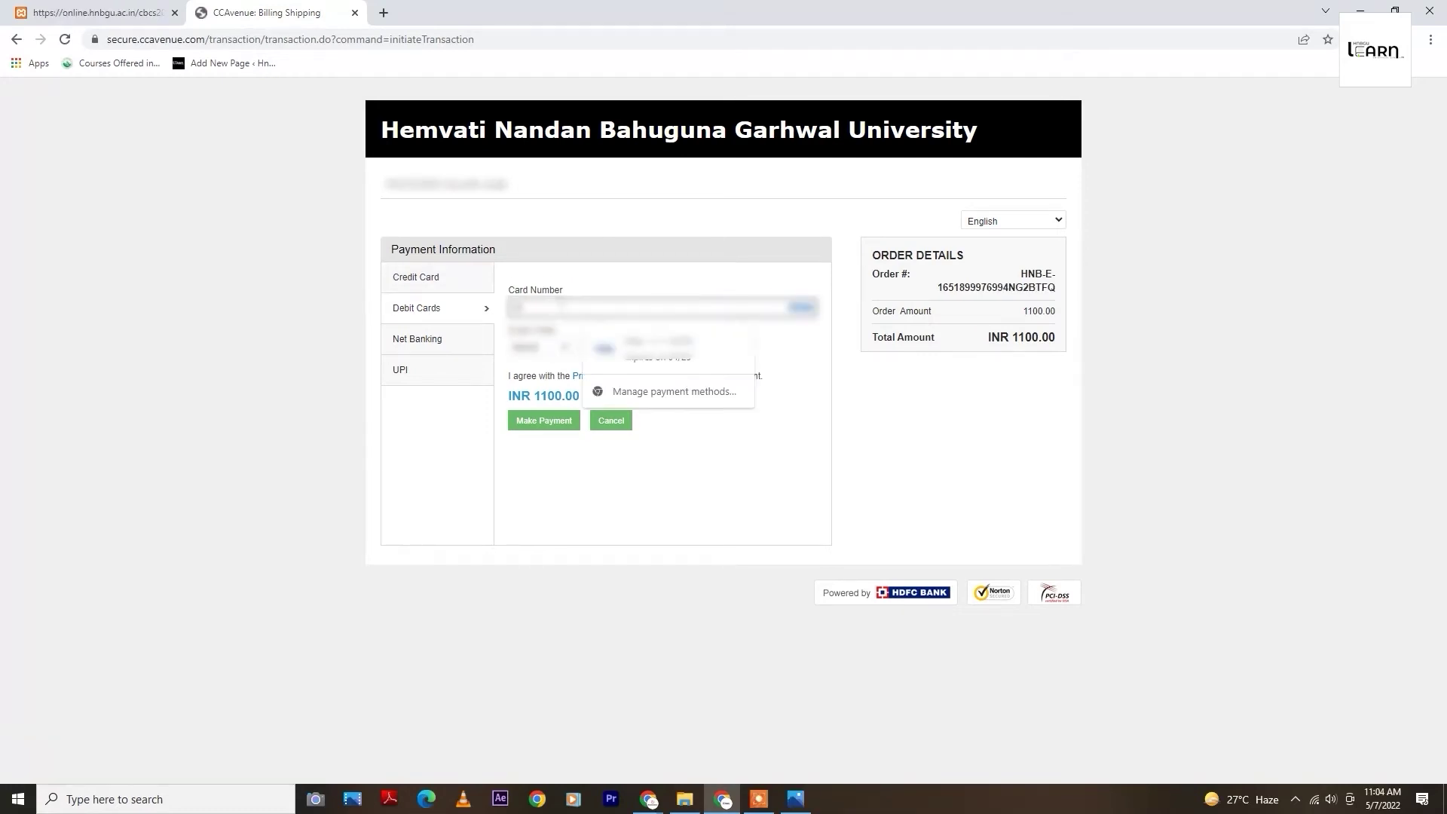
# Step: Pay the INR 1100 fee using the saved debit card details
pyautogui.click(629, 345)
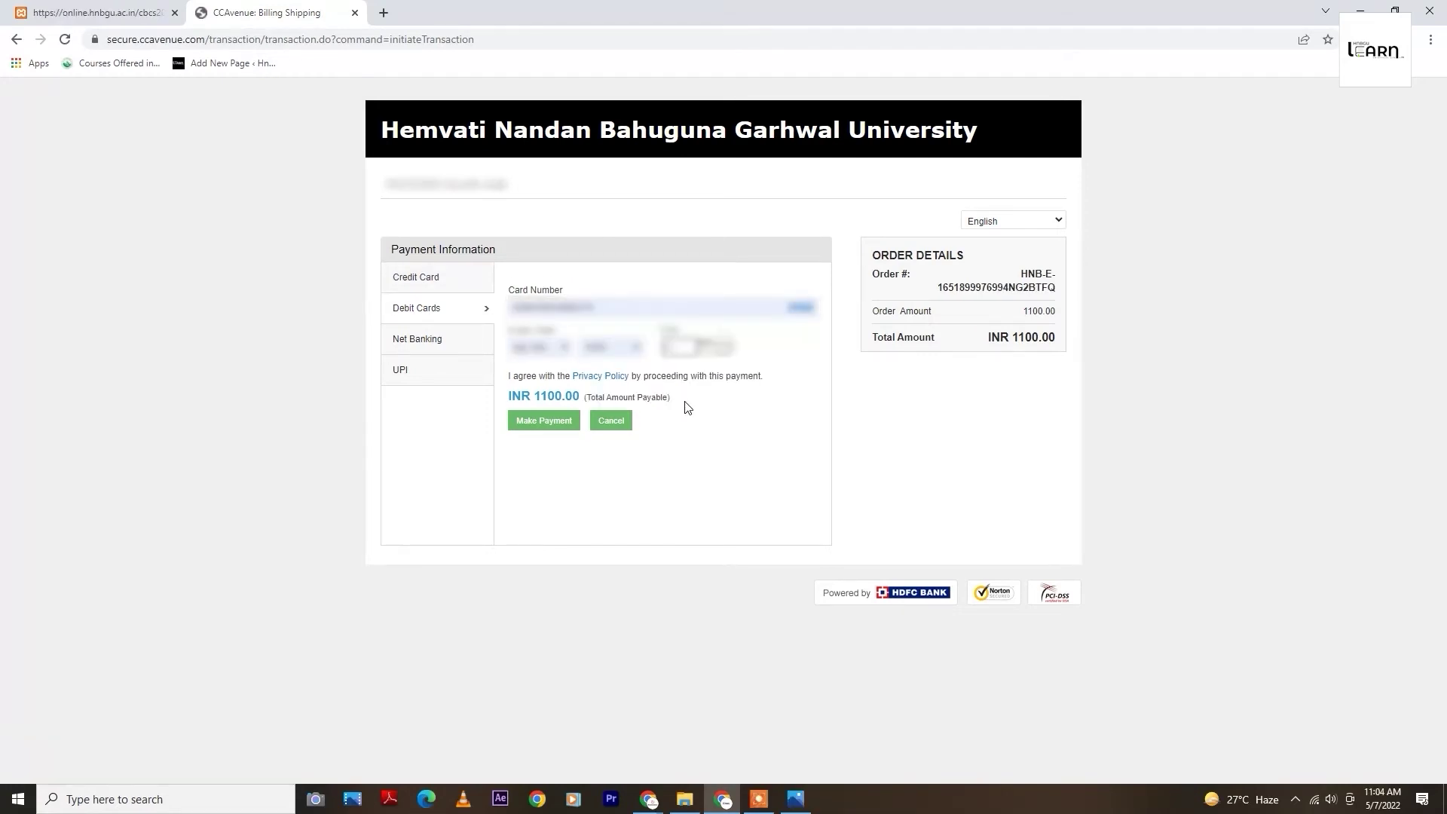
pyautogui.click(555, 420)
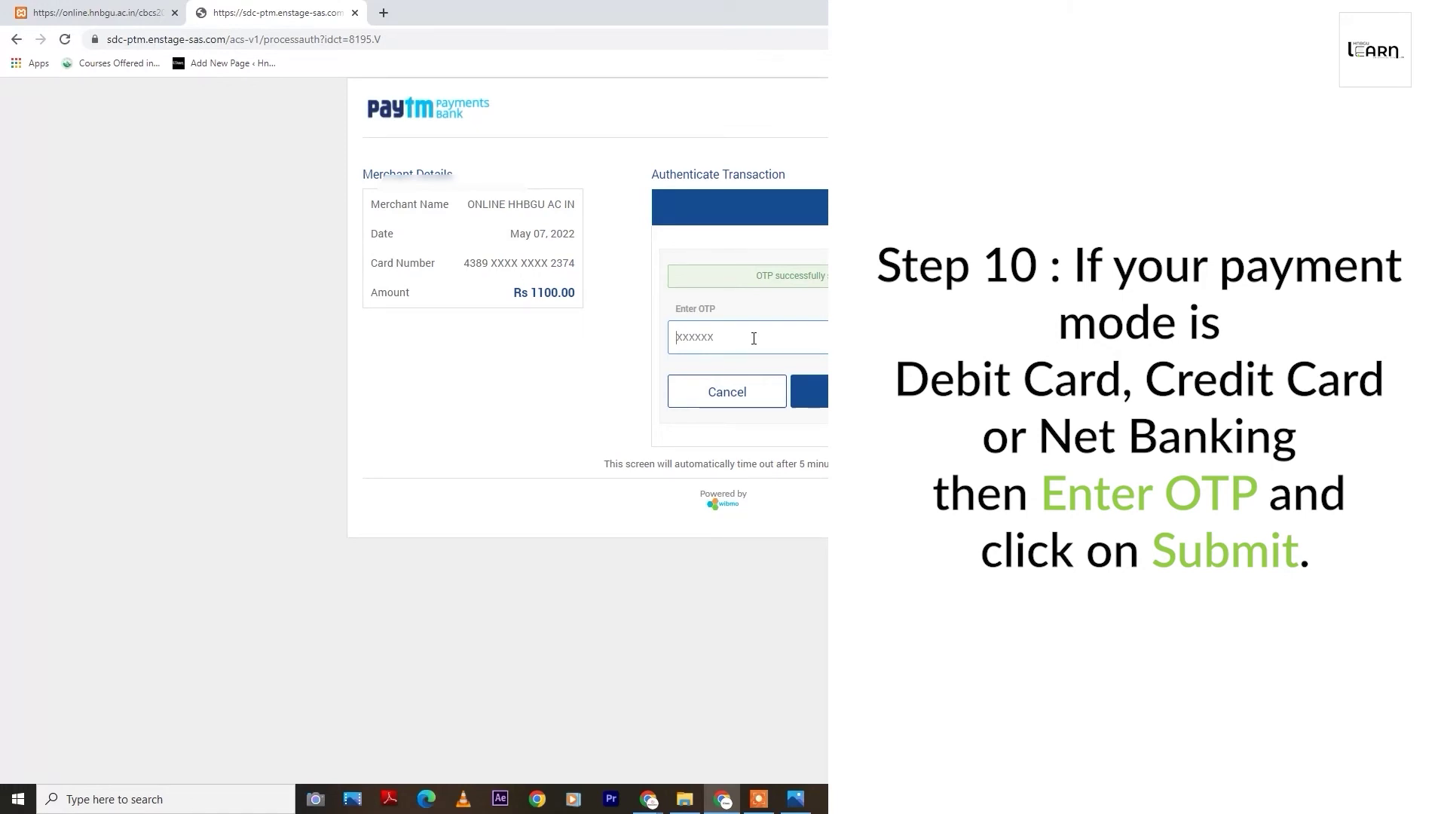
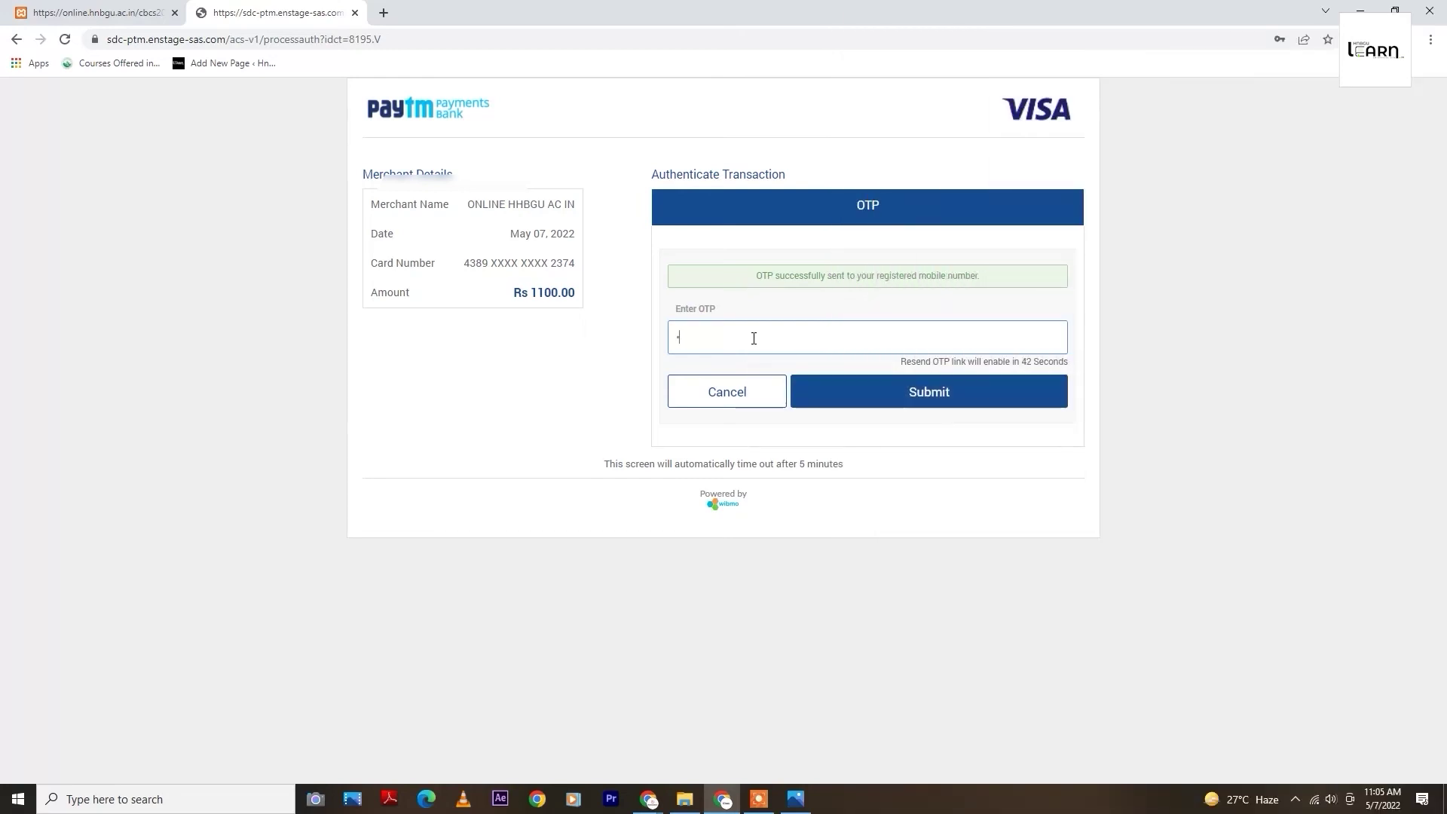
# Step: Enter the one-time password and submit it to authorise the Rs 1100 payment
pyautogui.click(901, 399)
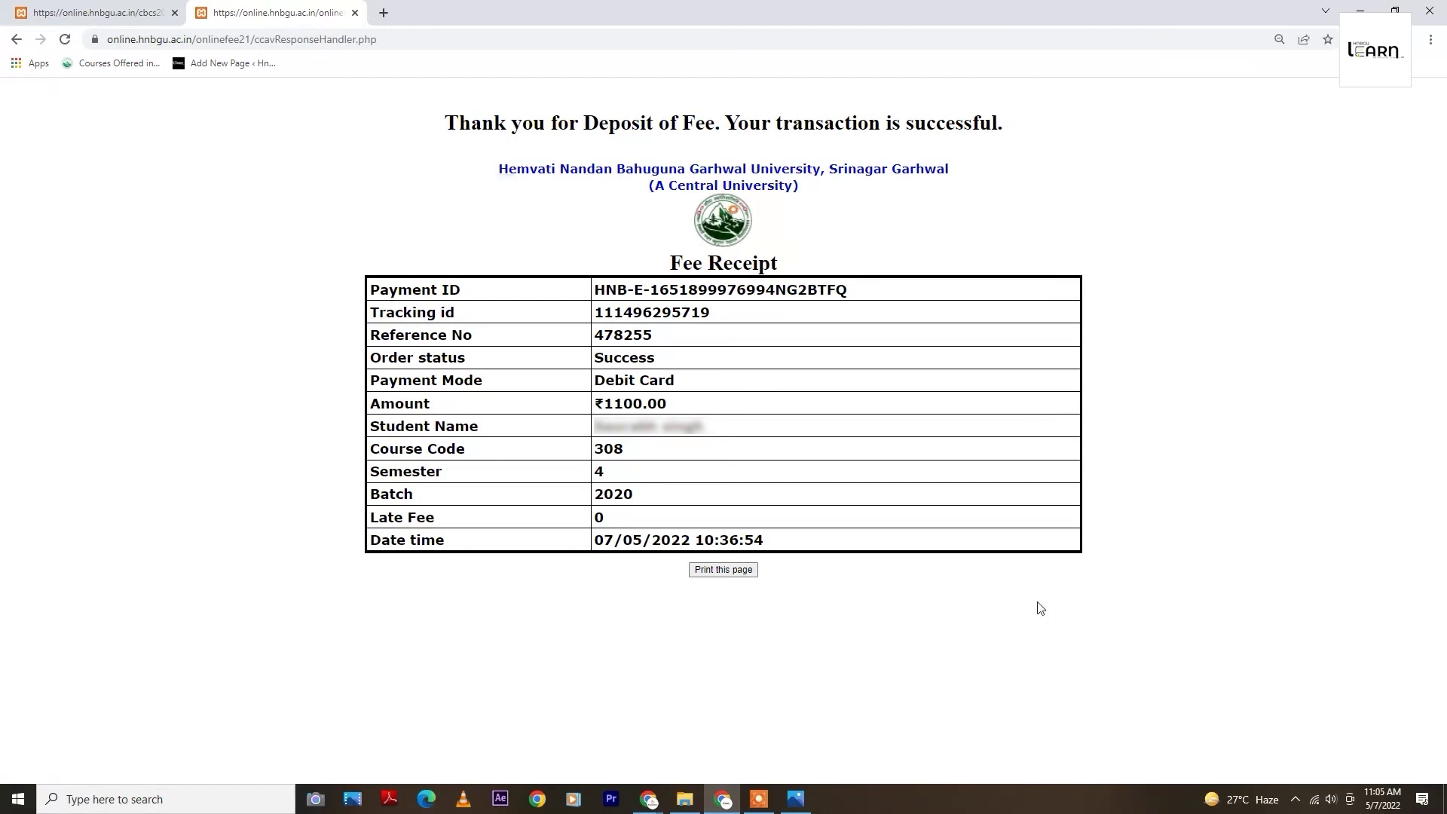
# Step: Open the print dialog for the successful fee receipt via Print this page
pyautogui.click(720, 573)
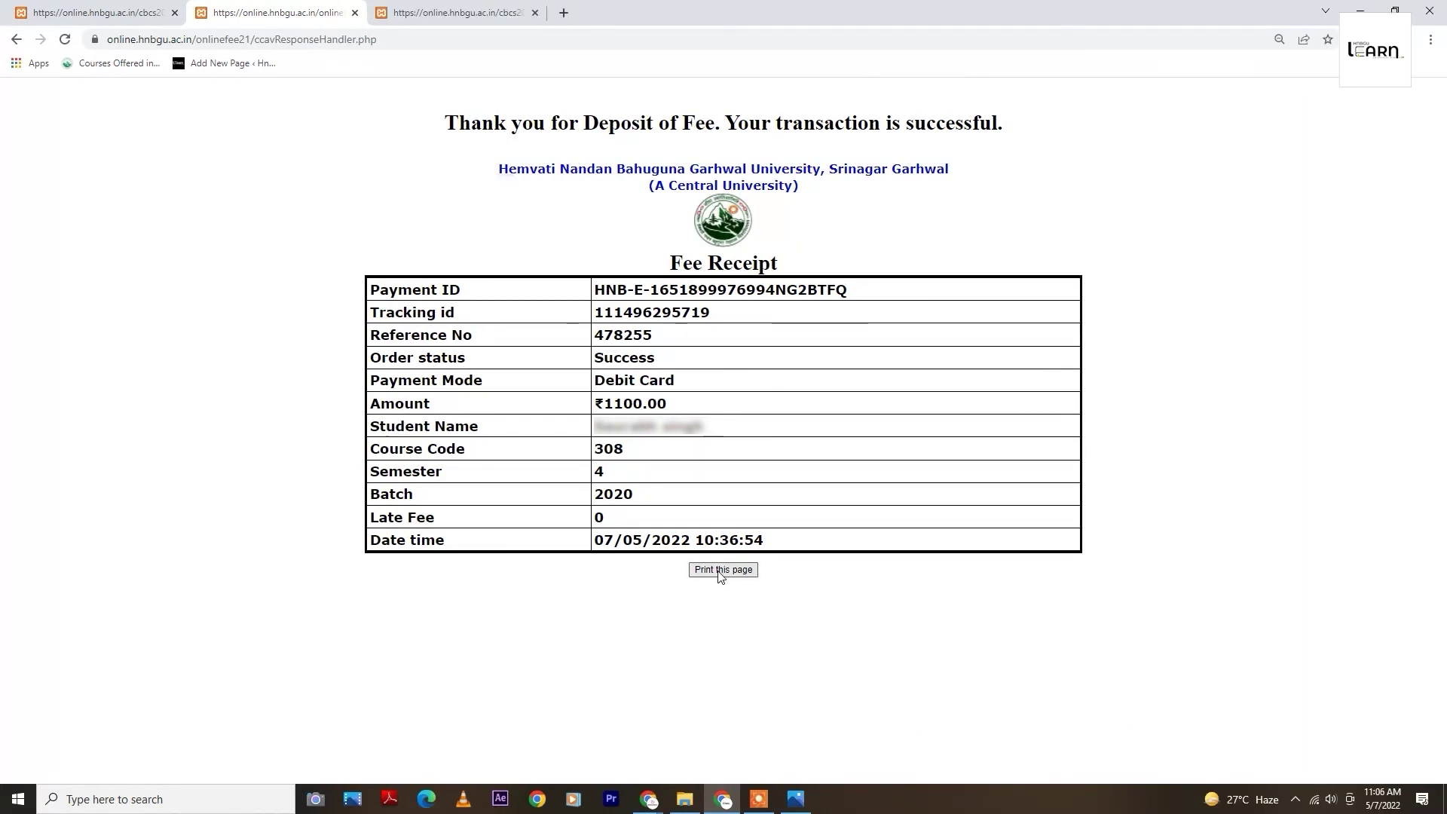
pyautogui.click(720, 571)
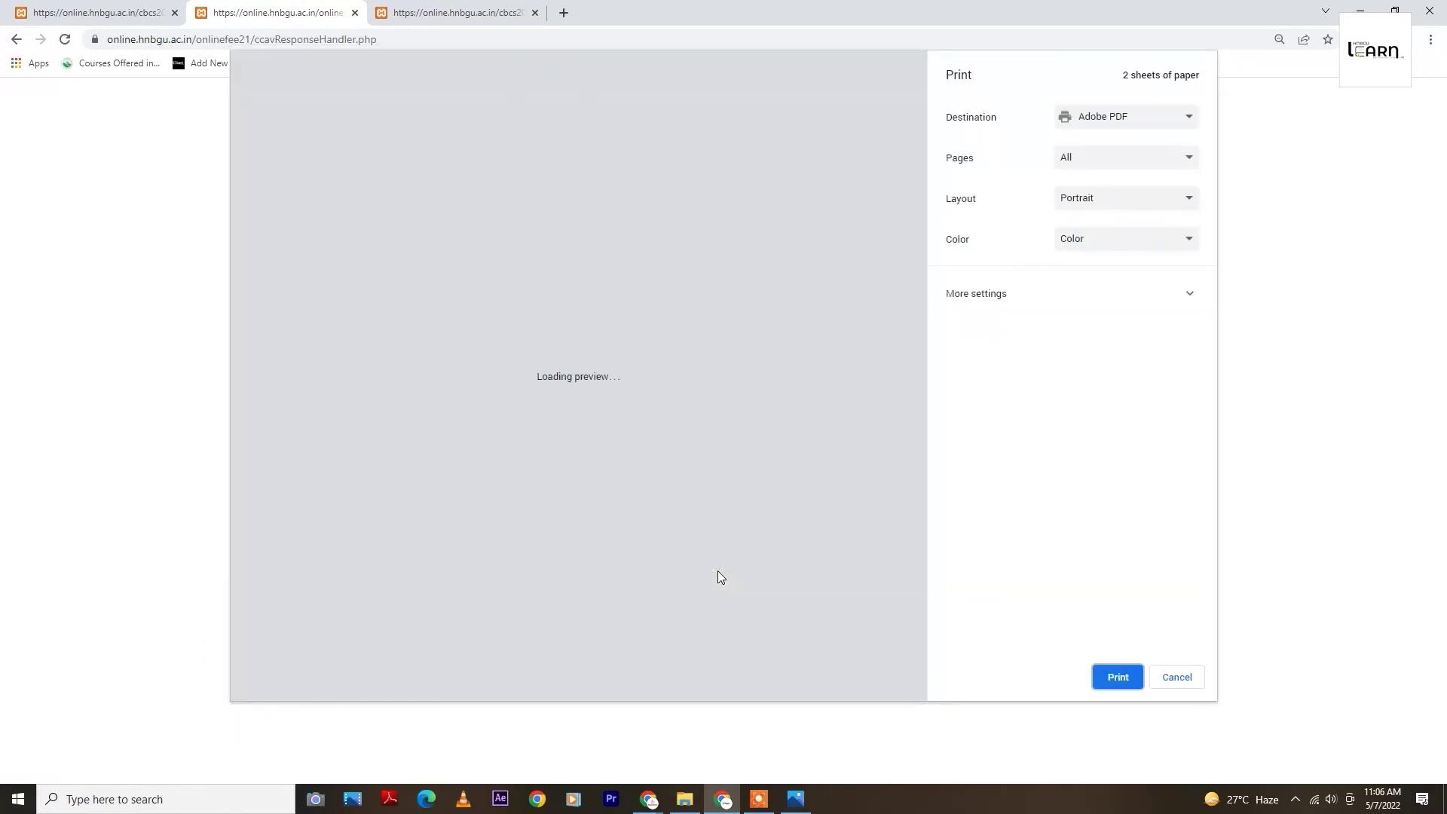